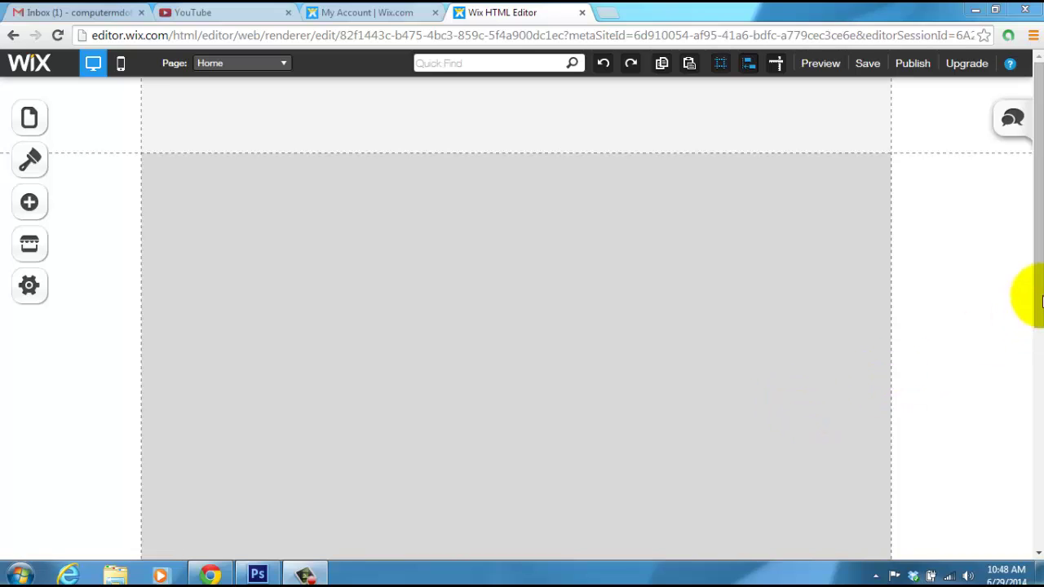
# Dismiss the colour-scheme warning and search the App Market for 'social feeds'.
pyautogui.moveTo(1038, 262)
pyautogui.mouseDown()
pyautogui.moveTo(1038, 287)
pyautogui.moveTo(1038, 217)
pyautogui.mouseUp()
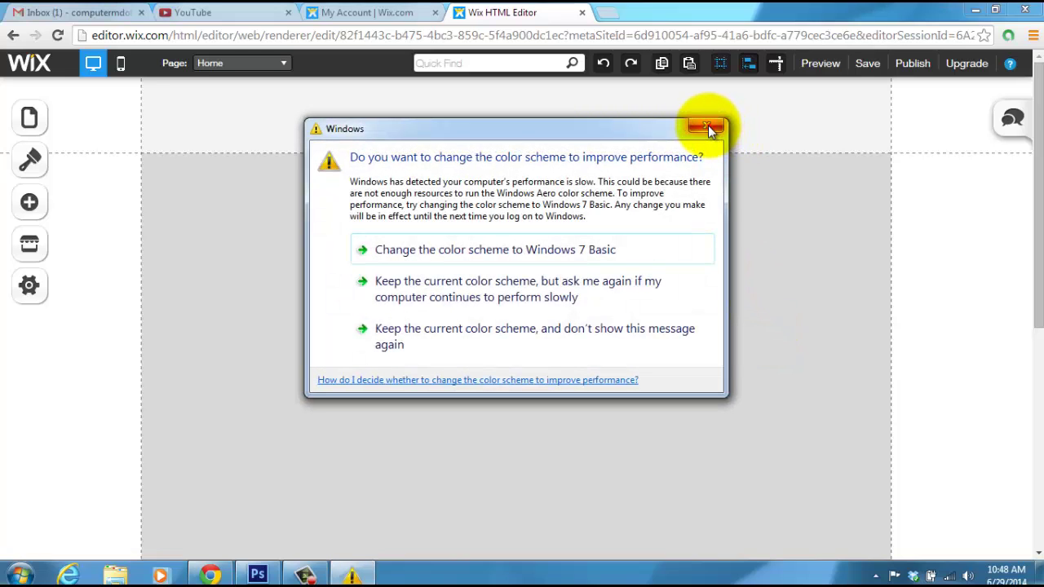
pyautogui.click(708, 126)
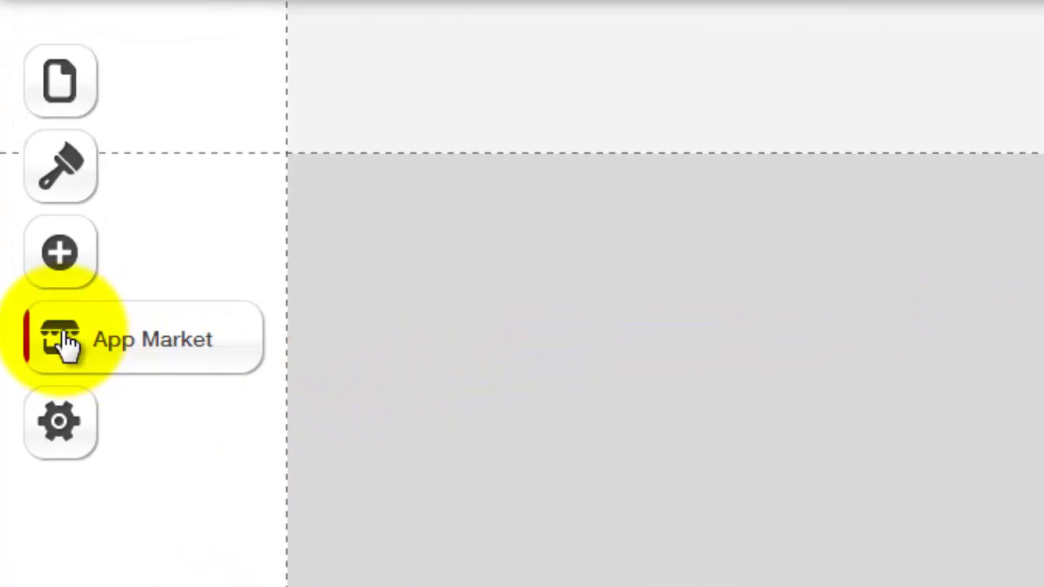
pyautogui.click(61, 339)
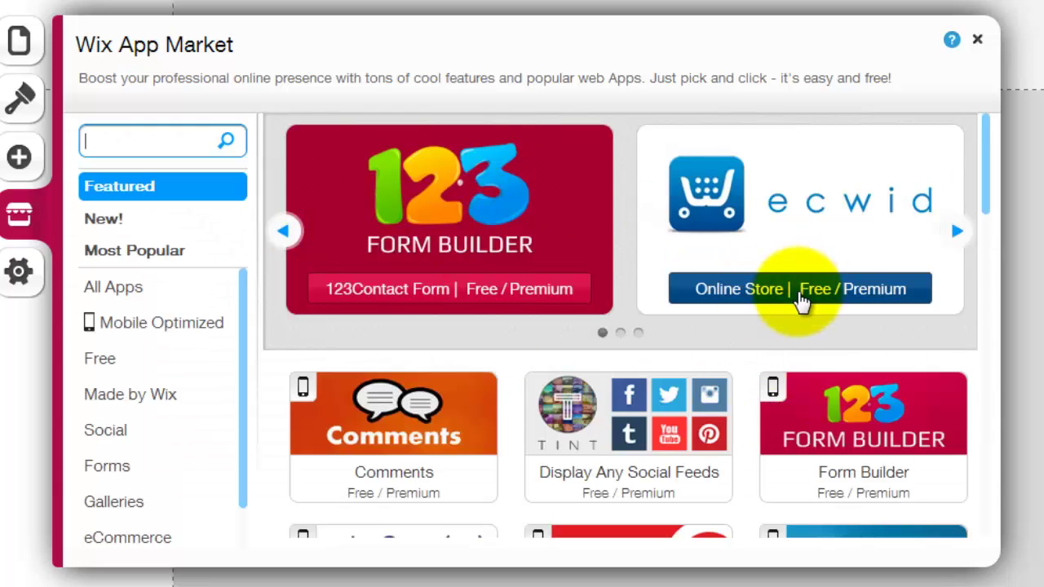
pyautogui.click(959, 232)
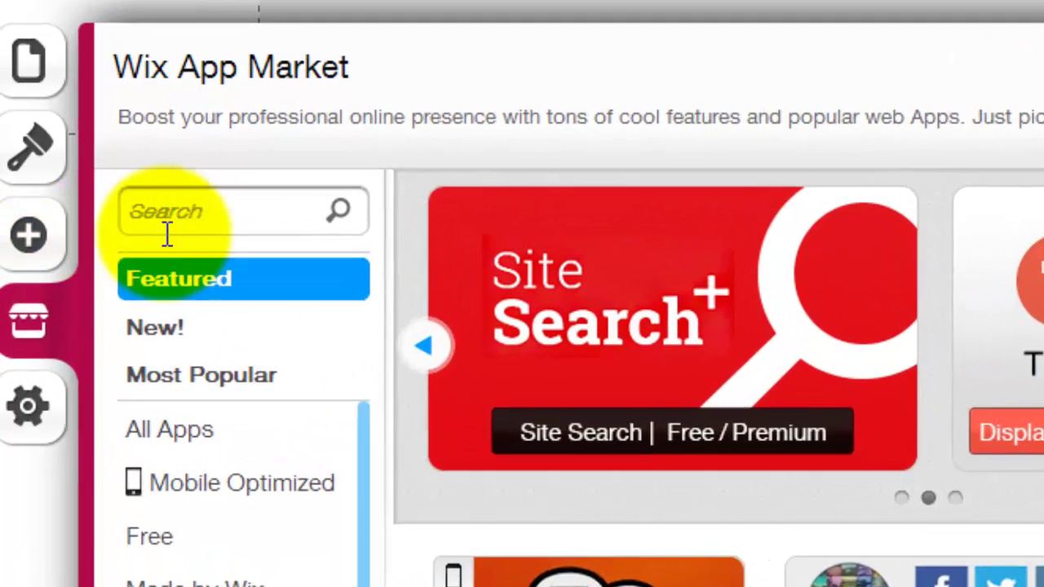
pyautogui.click(196, 216)
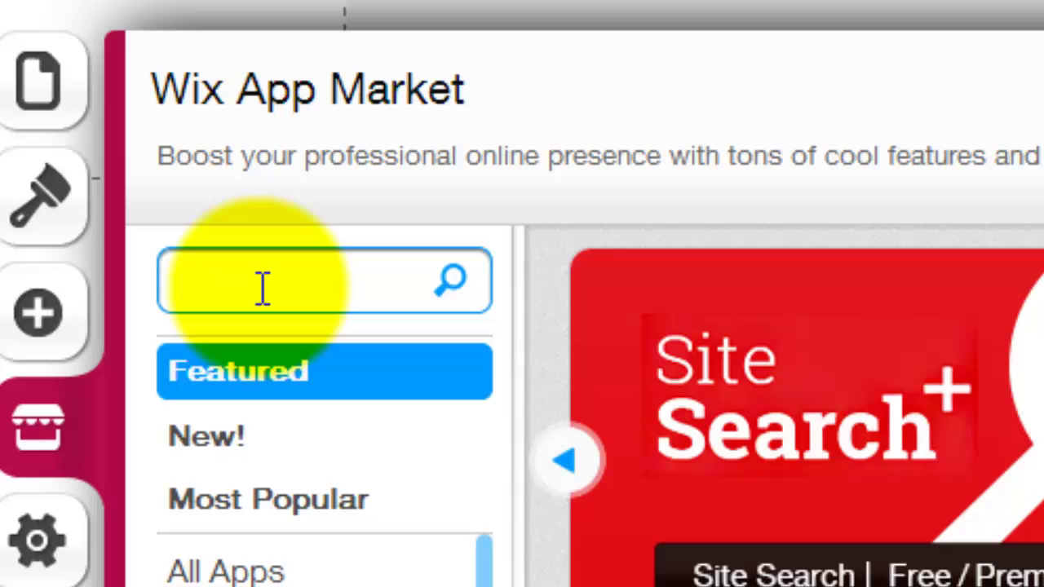
pyautogui.write('socia')
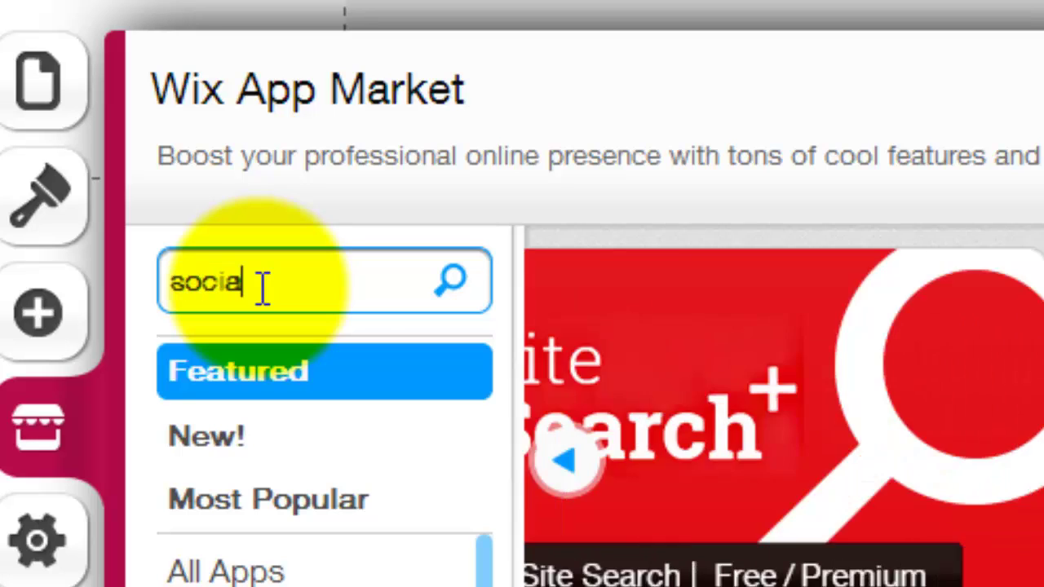
pyautogui.write('l feeds')
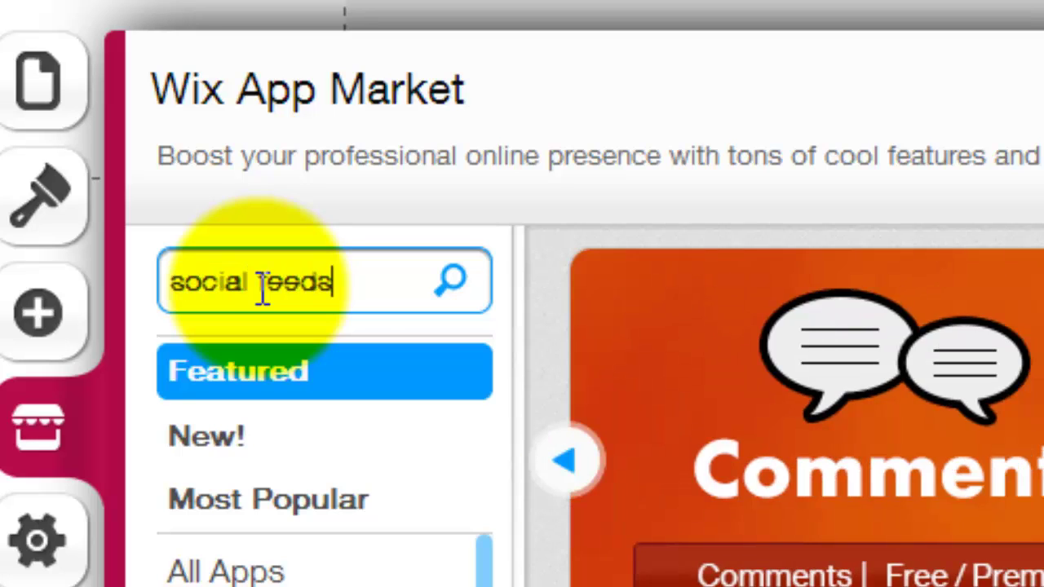
pyautogui.press('Return')
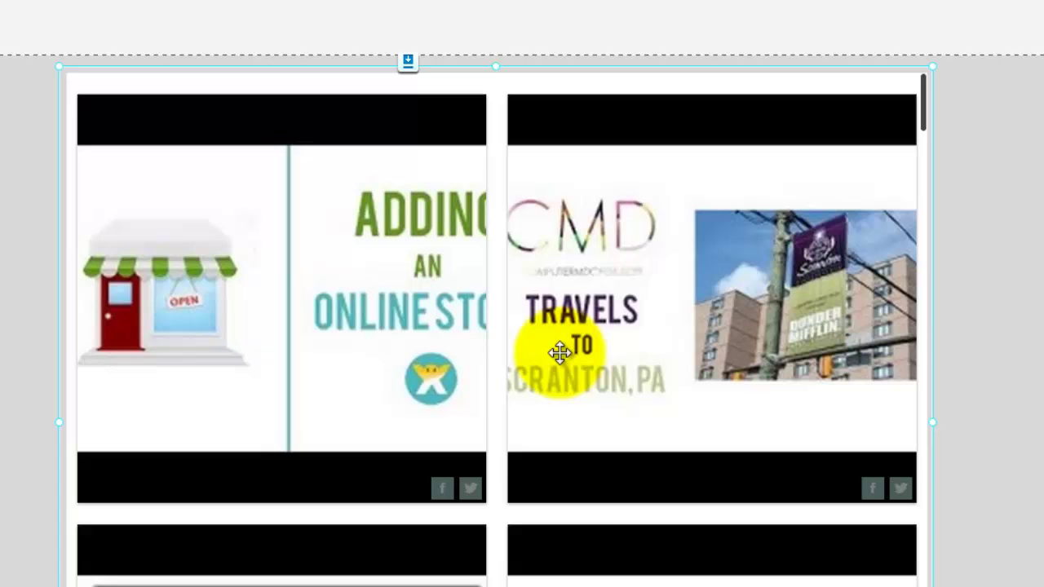
pyautogui.doubleClick(560, 352)
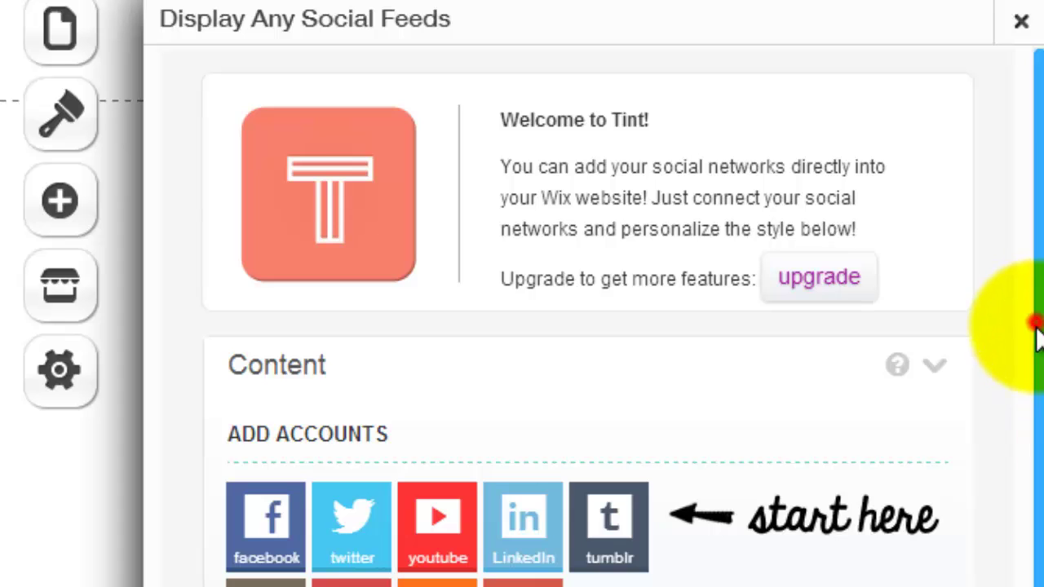
pyautogui.moveTo(1030, 322)
pyautogui.mouseDown()
pyautogui.moveTo(1039, 425)
pyautogui.moveTo(966, 517)
pyautogui.mouseUp()
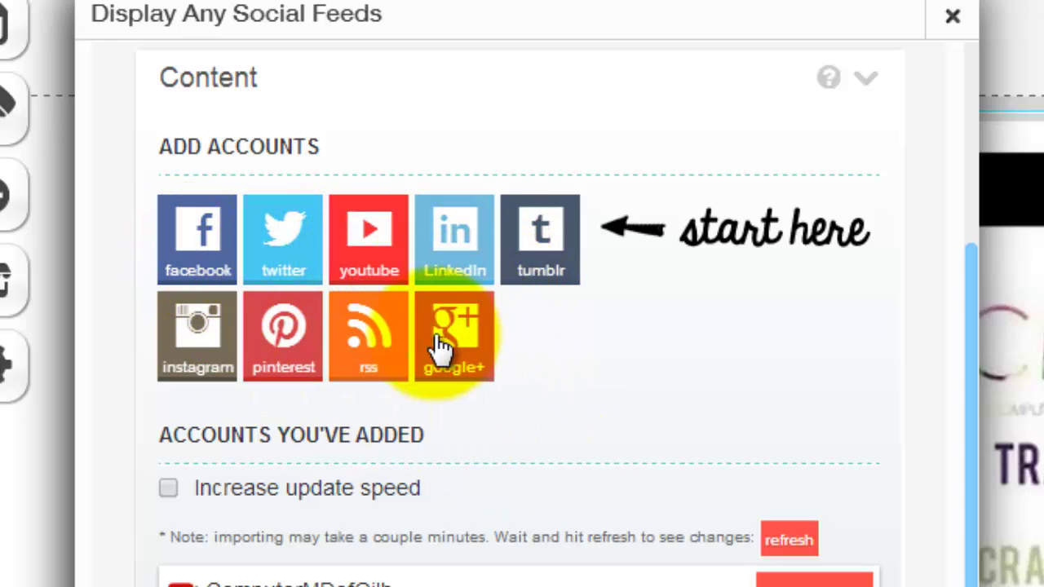
pyautogui.click(360, 268)
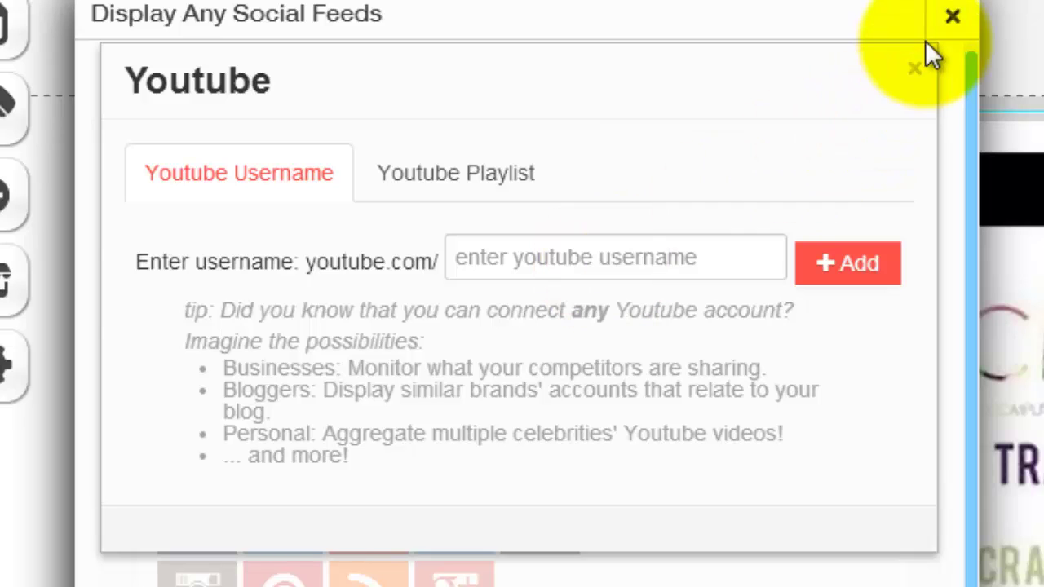
pyautogui.click(914, 70)
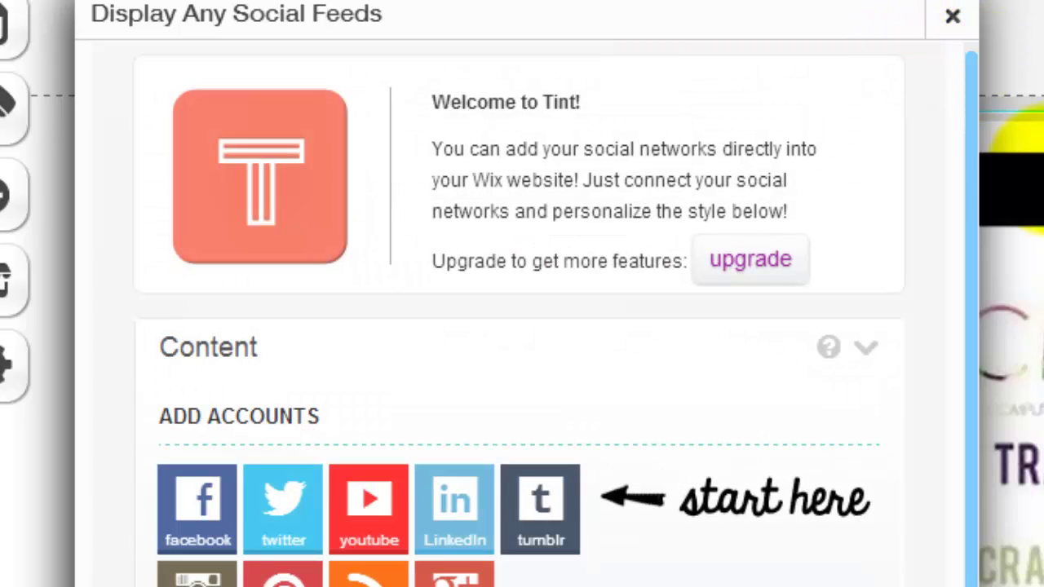
pyautogui.click(953, 15)
pyautogui.click(856, 198)
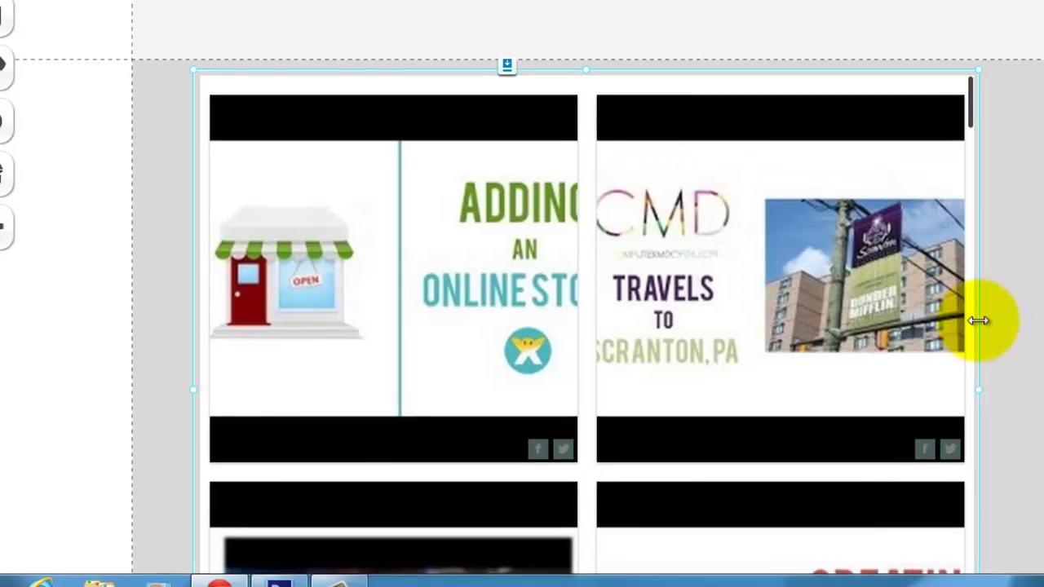
# Widen the social feed widget to the right, shift it left, and reopen its settings.
pyautogui.moveTo(981, 319); pyautogui.dragTo(1032, 321)
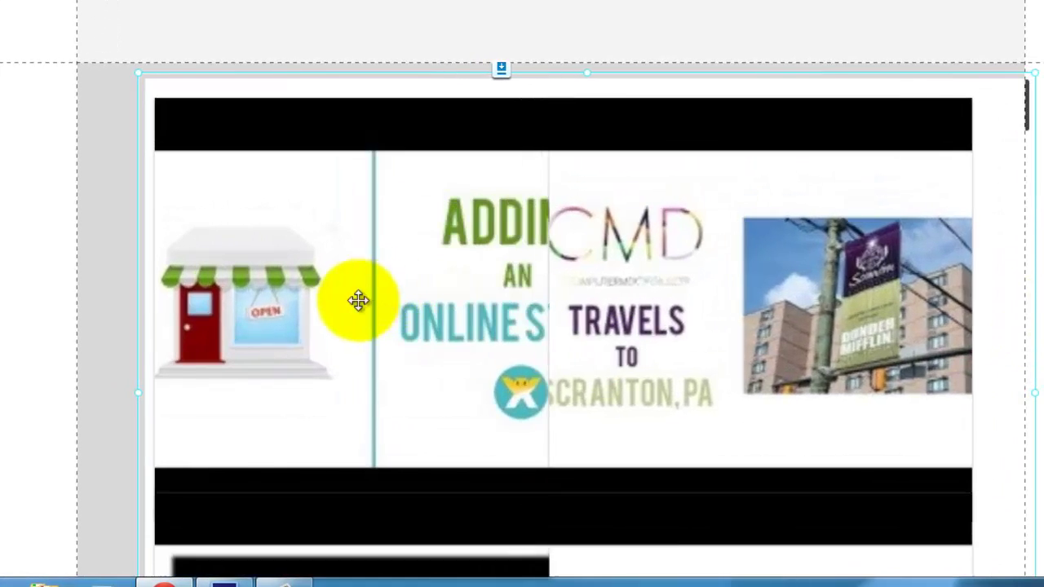
pyautogui.click(257, 320)
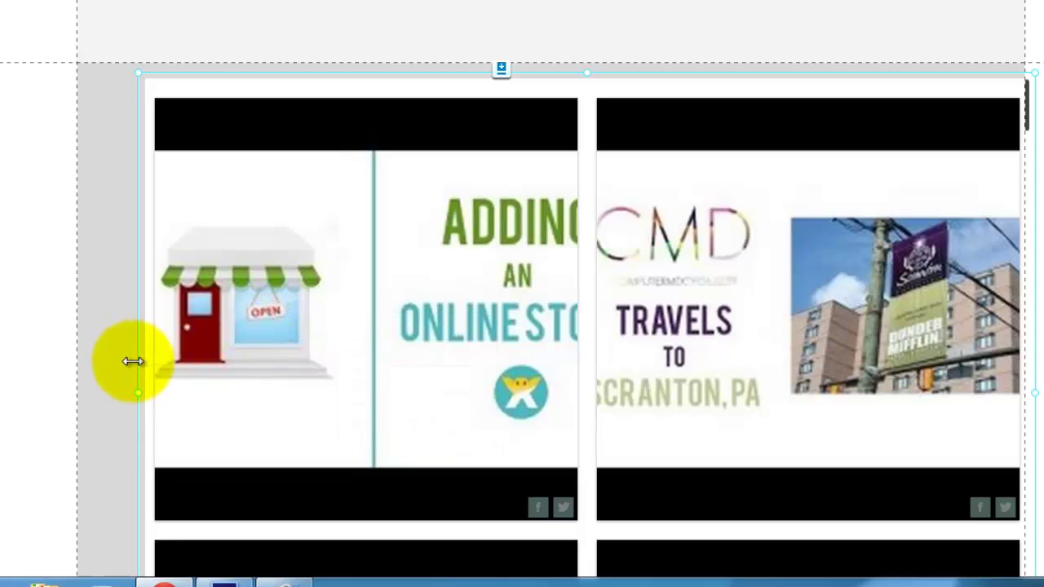
pyautogui.moveTo(133, 361); pyautogui.dragTo(77, 366)
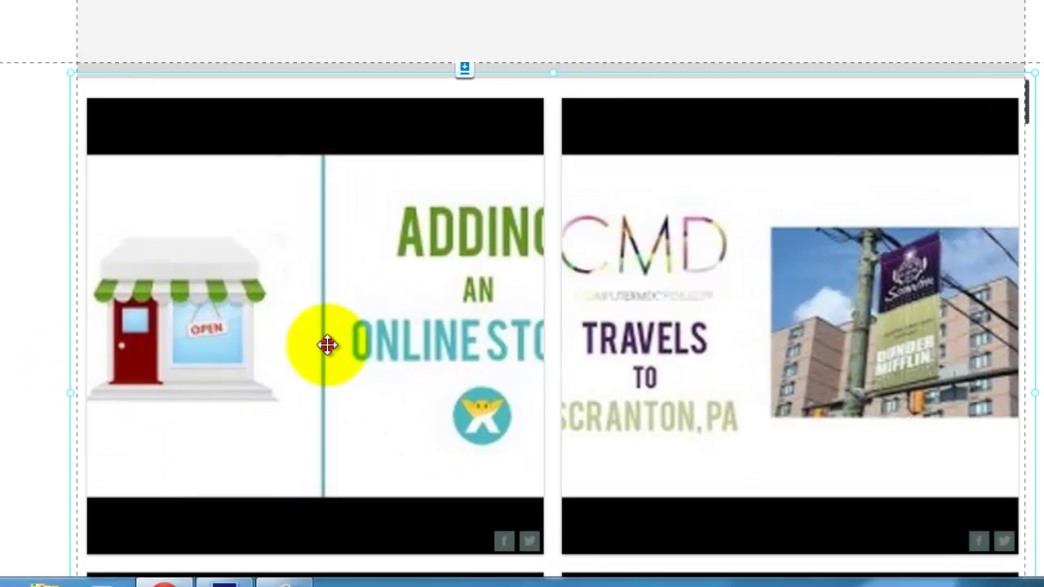
pyautogui.click(326, 345)
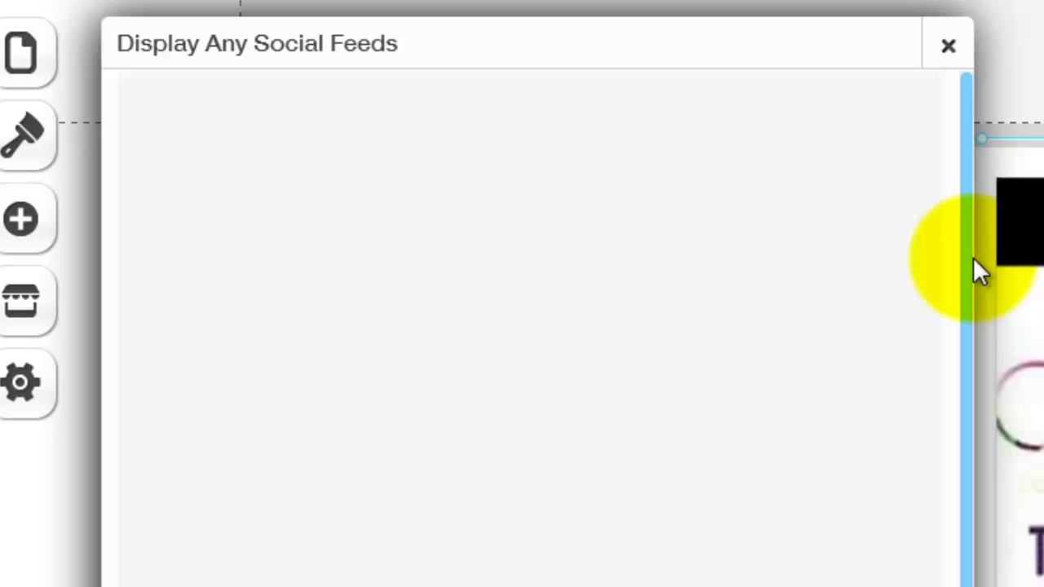
# Set the feed theme to Square Photo, dismissing the upgrade prompt from trying News.
pyautogui.moveTo(967, 248); pyautogui.dragTo(973, 306)
pyautogui.scroll(-5, 975, 327)
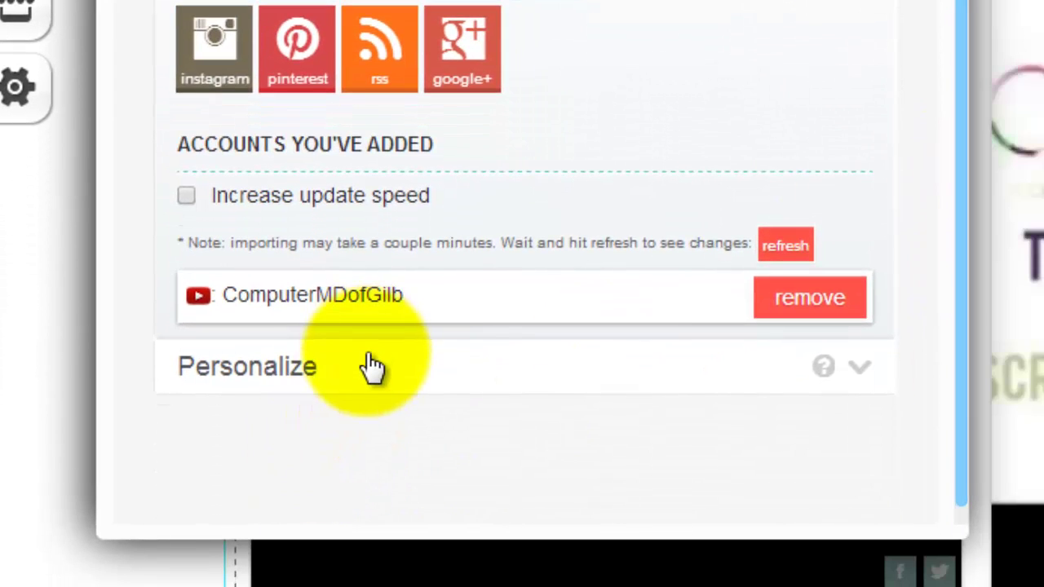
pyautogui.click(364, 367)
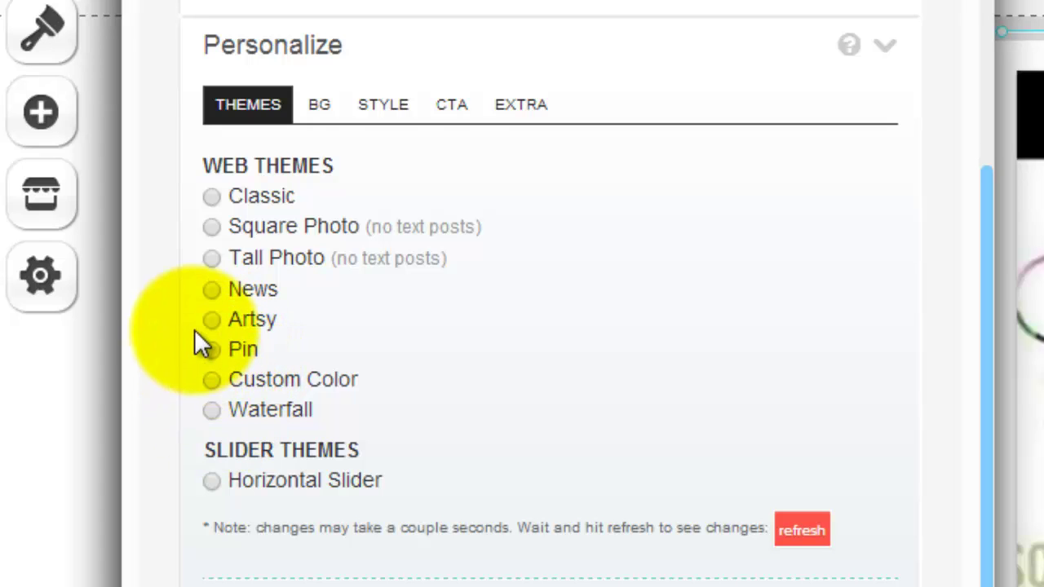
pyautogui.click(211, 294)
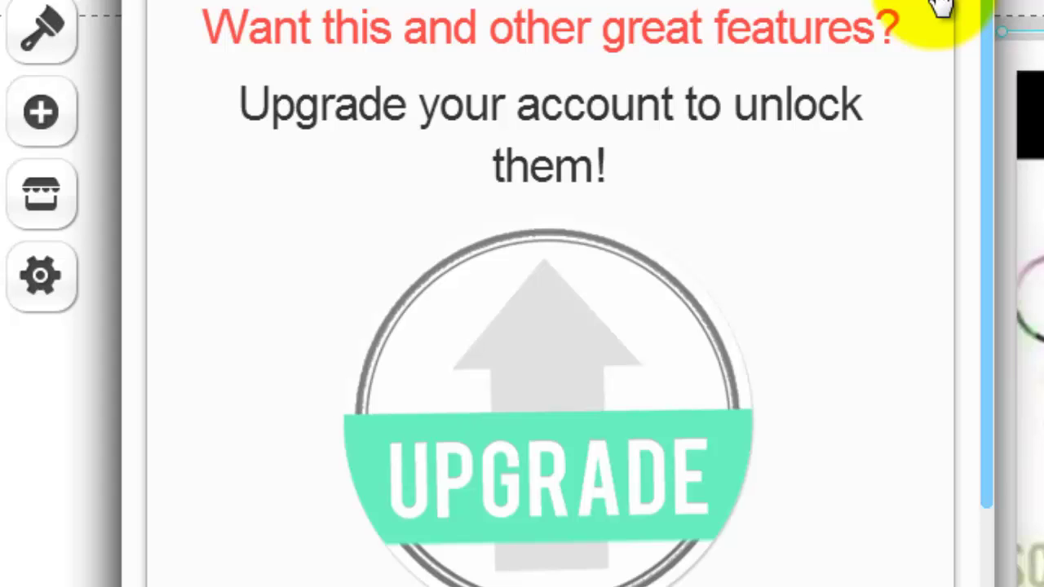
pyautogui.click(942, 6)
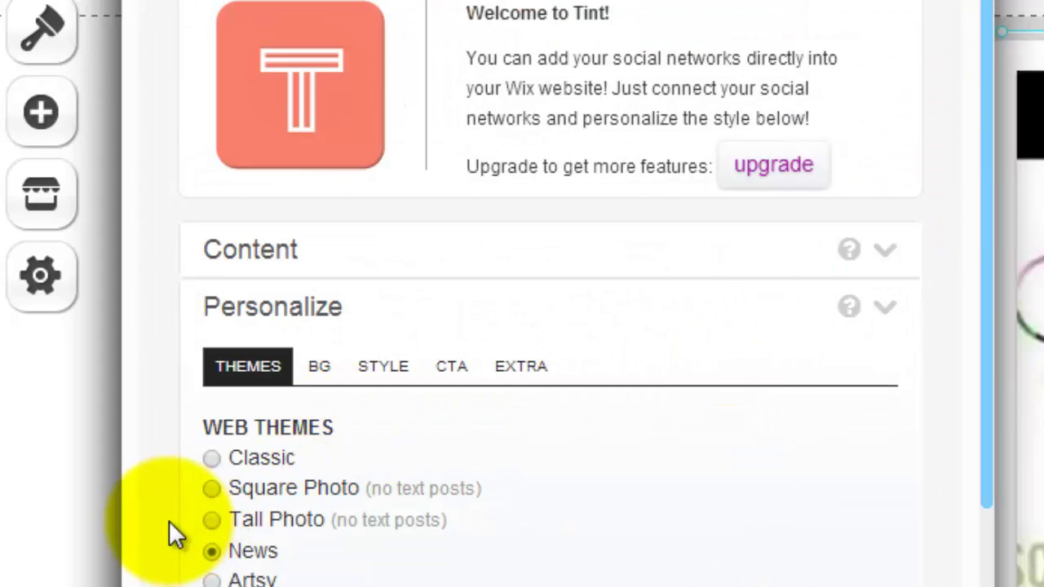
pyautogui.click(213, 489)
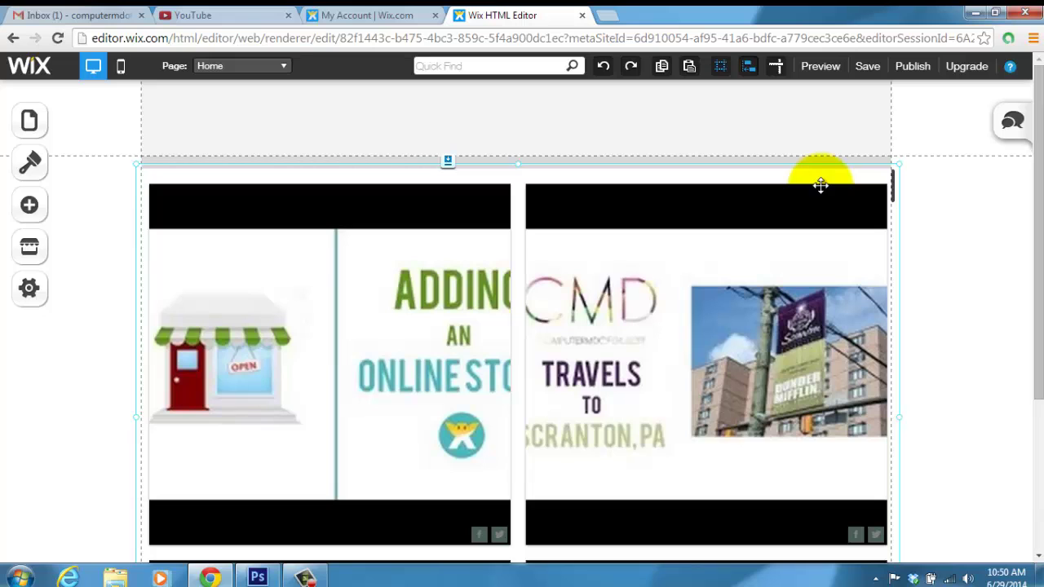
pyautogui.moveTo(1037, 159)
pyautogui.mouseDown()
pyautogui.moveTo(1037, 290)
pyautogui.moveTo(1029, 130)
pyautogui.mouseUp()
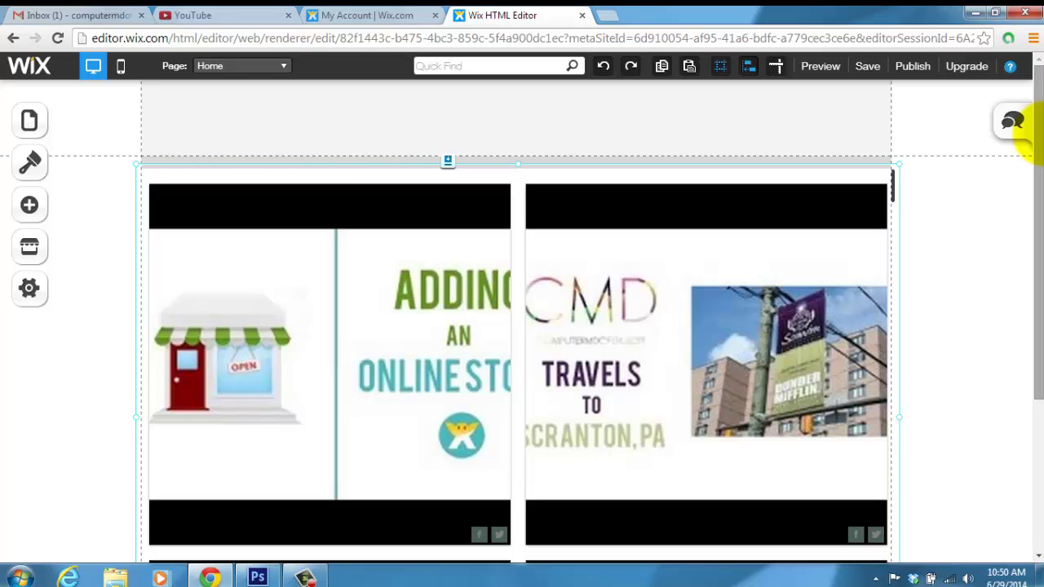
pyautogui.moveTo(1031, 124)
pyautogui.mouseDown()
pyautogui.moveTo(1026, 163)
pyautogui.moveTo(1036, 171)
pyautogui.mouseUp()
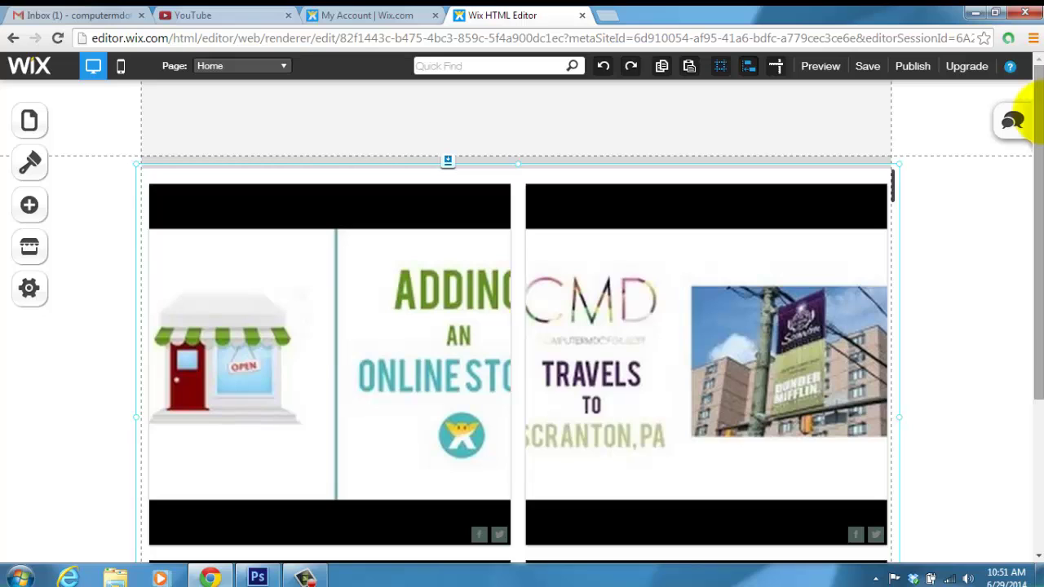
pyautogui.moveTo(1036, 205)
pyautogui.mouseDown()
pyautogui.moveTo(1036, 248)
pyautogui.moveTo(1029, 130)
pyautogui.mouseUp()
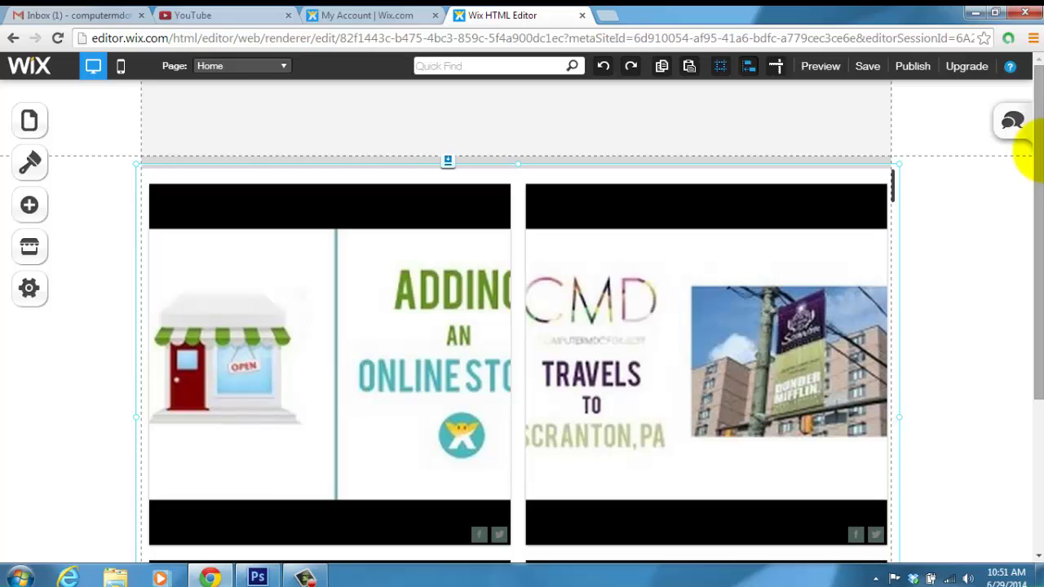
pyautogui.click(305, 577)
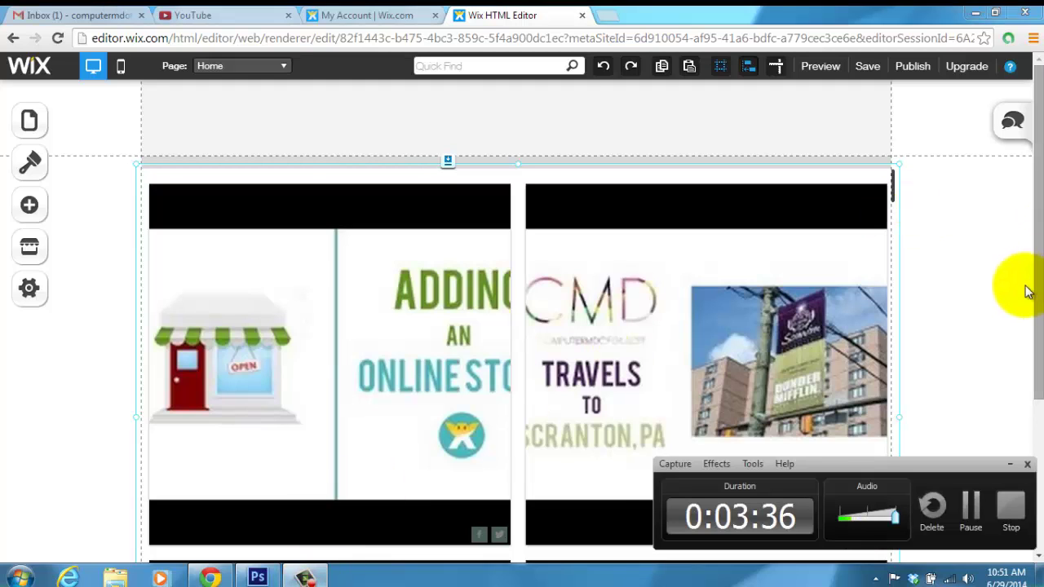